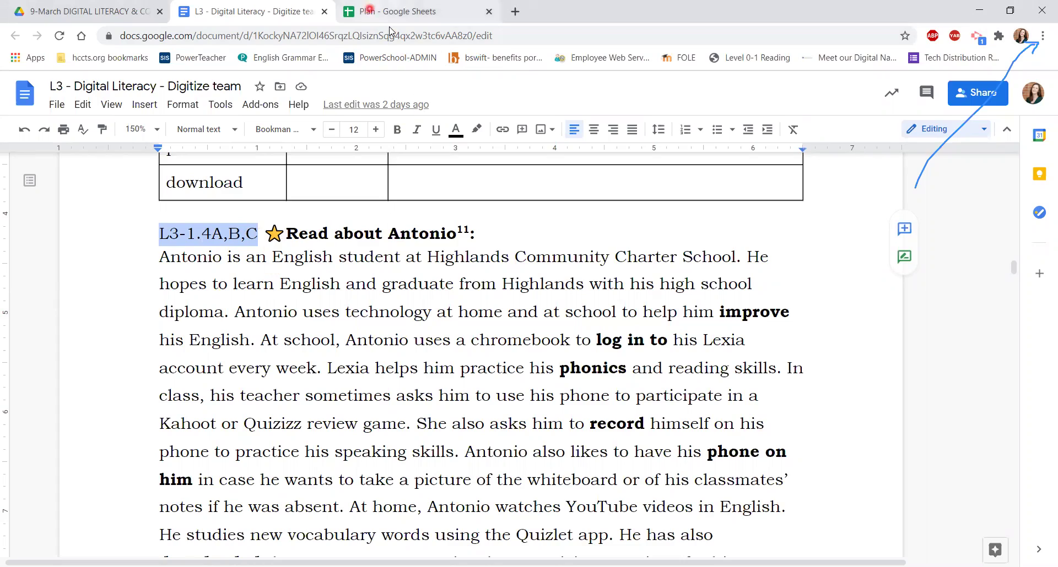
# Step: Switch to the Plan spreadsheet and select the videos cell in the L3-1.4A,B,C row
pyautogui.click(380, 12)
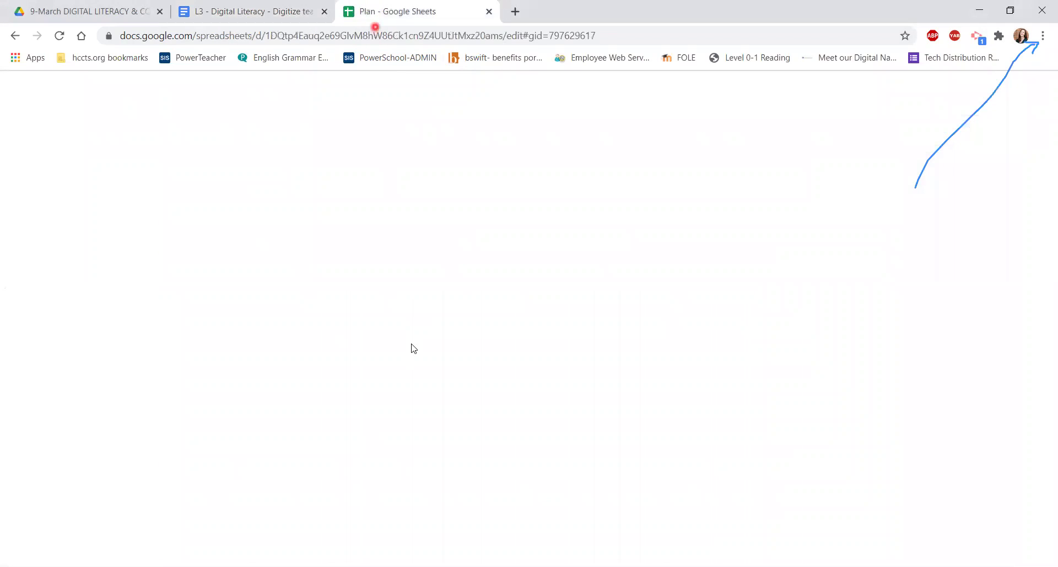
pyautogui.click(423, 363)
pyautogui.click(514, 406)
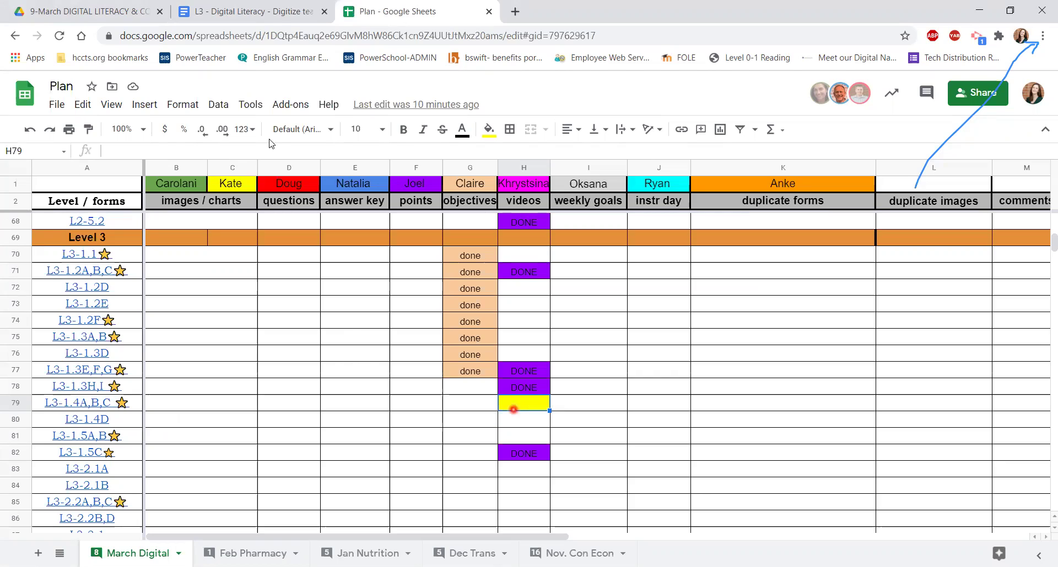
# Step: Return to the L3 - Digital Literacy document and set its zoom to 150% for the Antonio passage
pyautogui.click(279, 16)
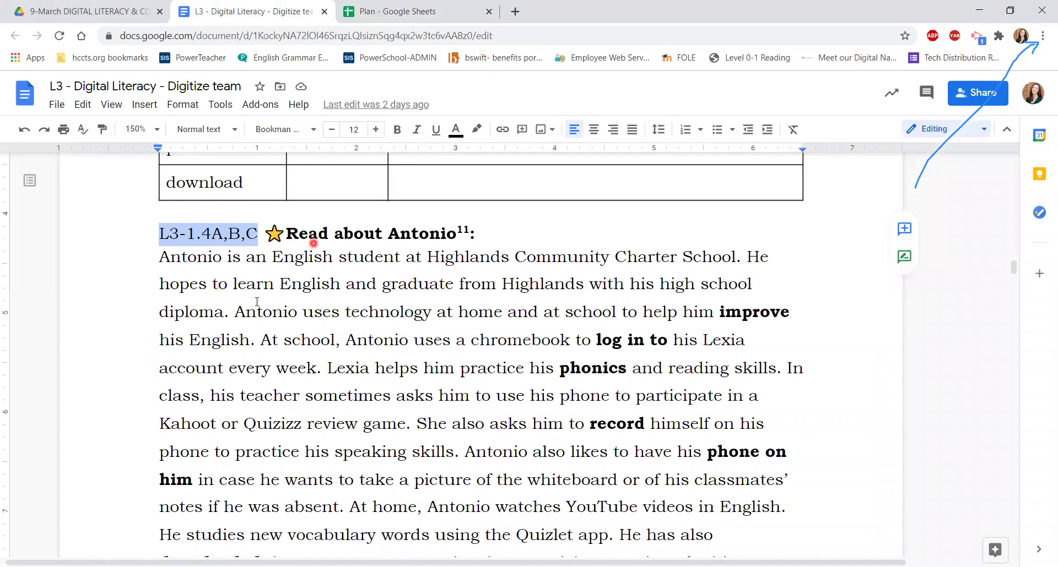
pyautogui.click(156, 130)
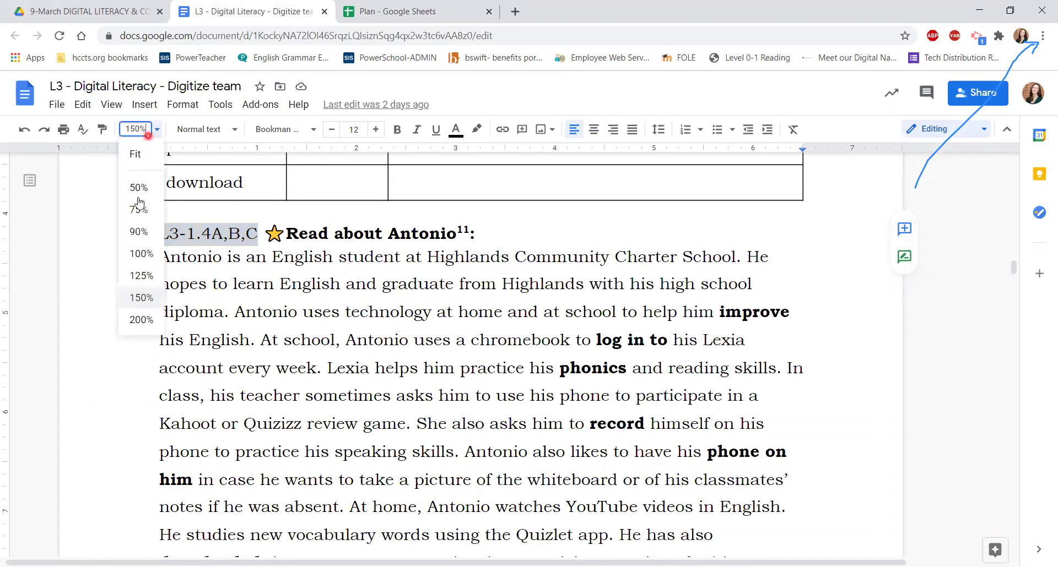
pyautogui.click(146, 301)
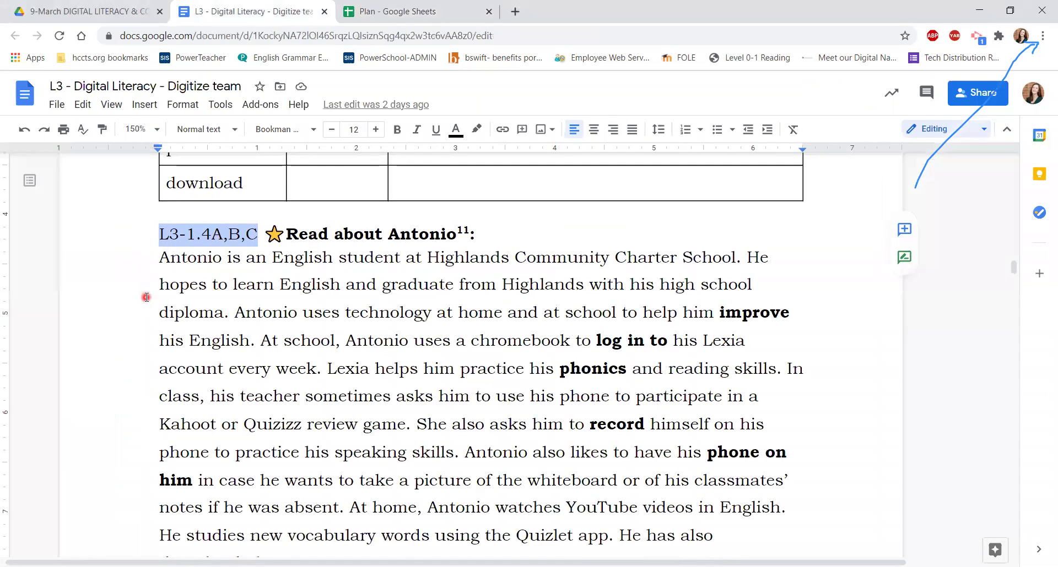
pyautogui.scroll(-1, 387, 309)
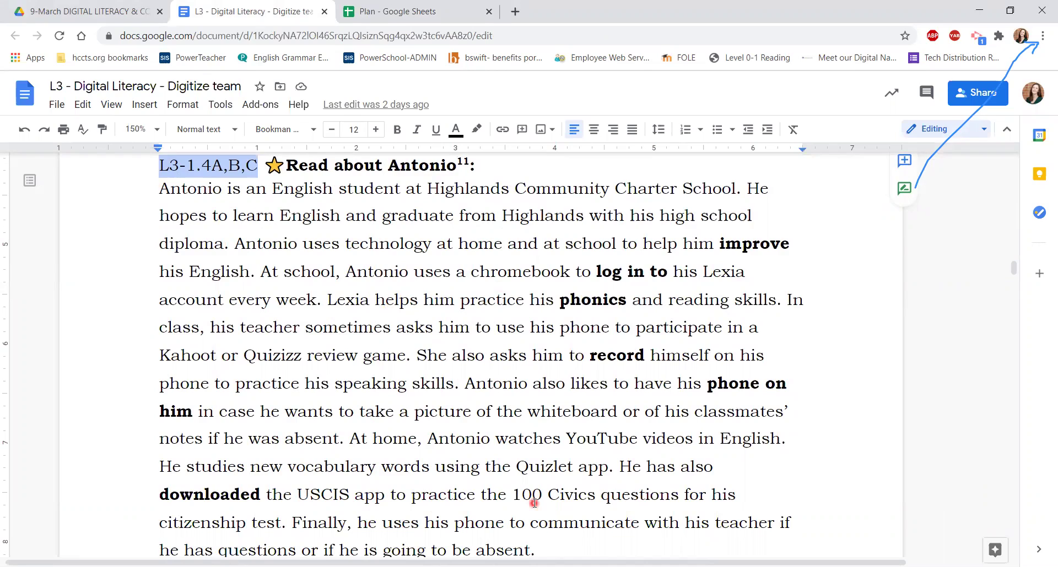
# Step: Hide the document's menus and side panel to give the reading passage more room
pyautogui.click(287, 166)
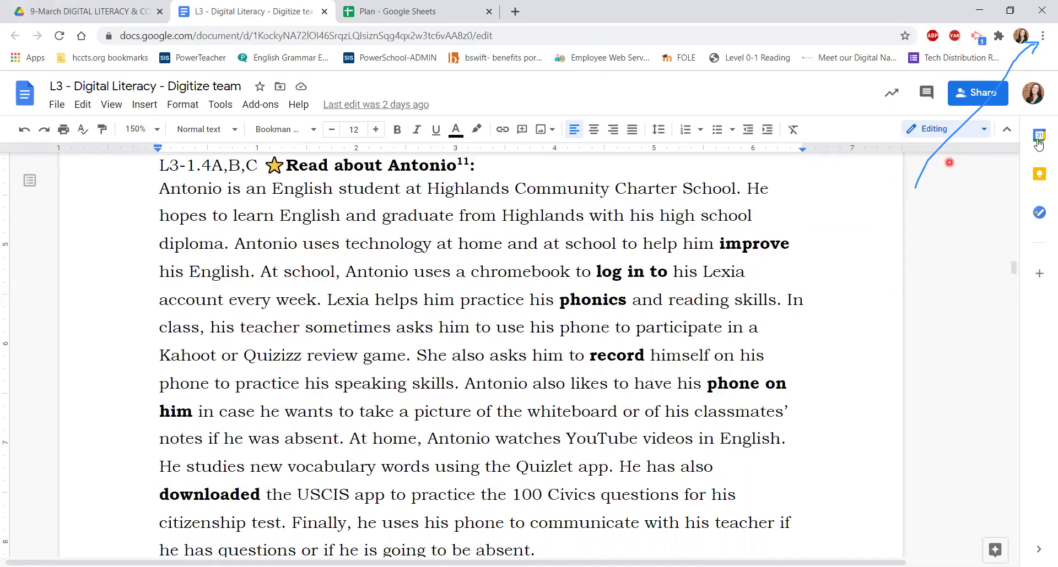
pyautogui.click(1006, 135)
pyautogui.click(1005, 135)
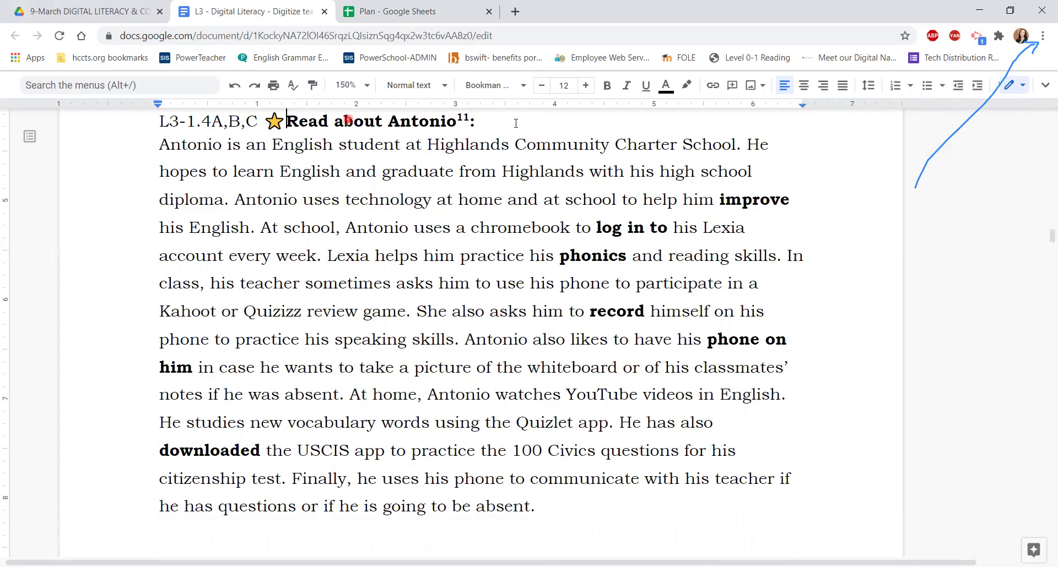
# Step: Insert blank lines below the "Read about Antonio" heading until the passage starts on the next page
pyautogui.click(485, 123)
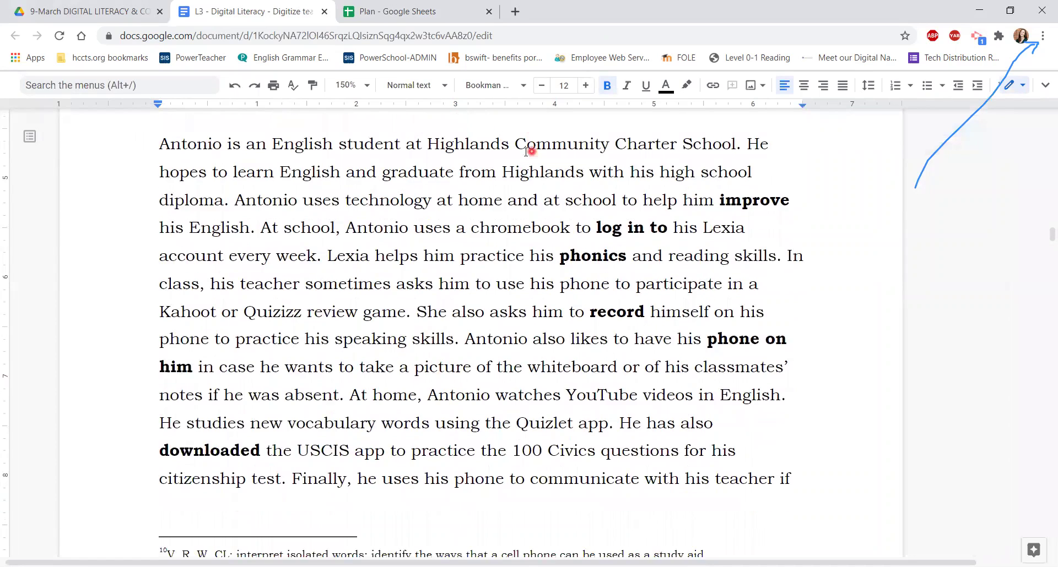
pyautogui.scroll(-1, 526, 152)
pyautogui.scroll(2, 475, 152)
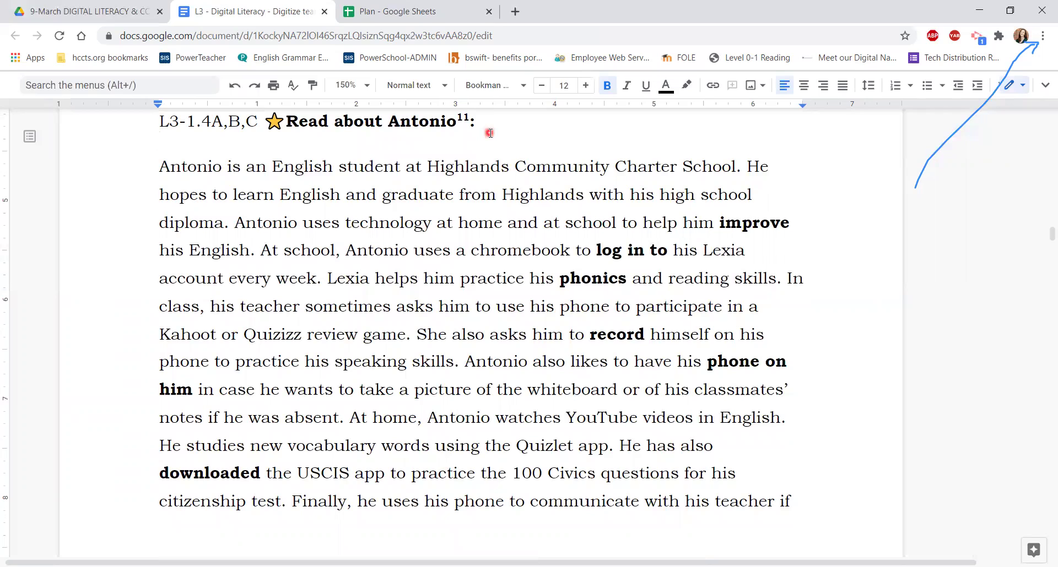
pyautogui.click(160, 166)
pyautogui.press('Return')
pyautogui.press('Return')
pyautogui.press('Return')
pyautogui.press('Return')
pyautogui.press('Return')
pyautogui.press('Return')
pyautogui.press('Return')
pyautogui.press('Return')
pyautogui.press('Return')
pyautogui.press('Return')
pyautogui.press('Return')
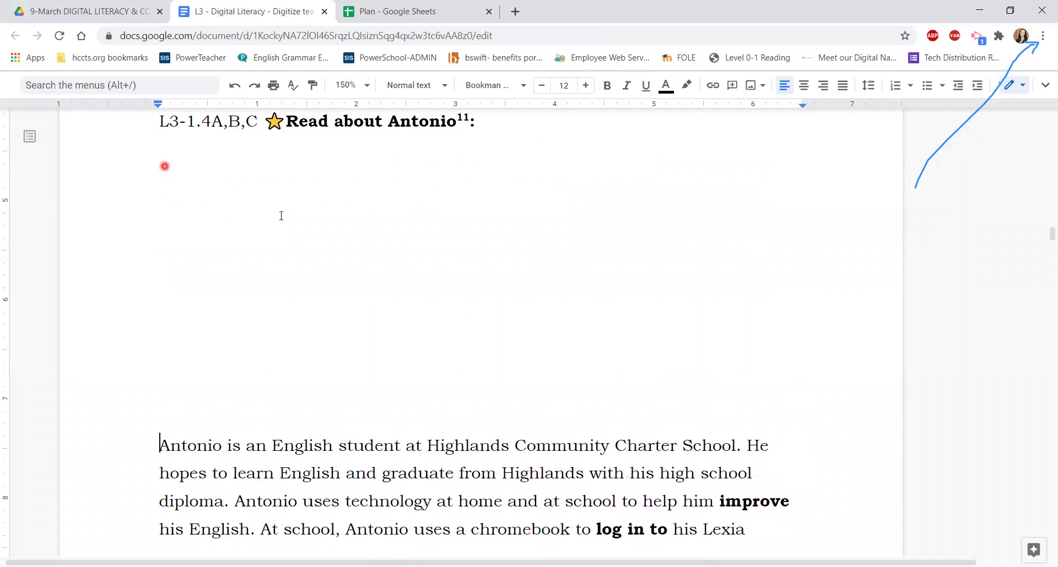
pyautogui.press('Return')
pyautogui.scroll(-2, 398, 282)
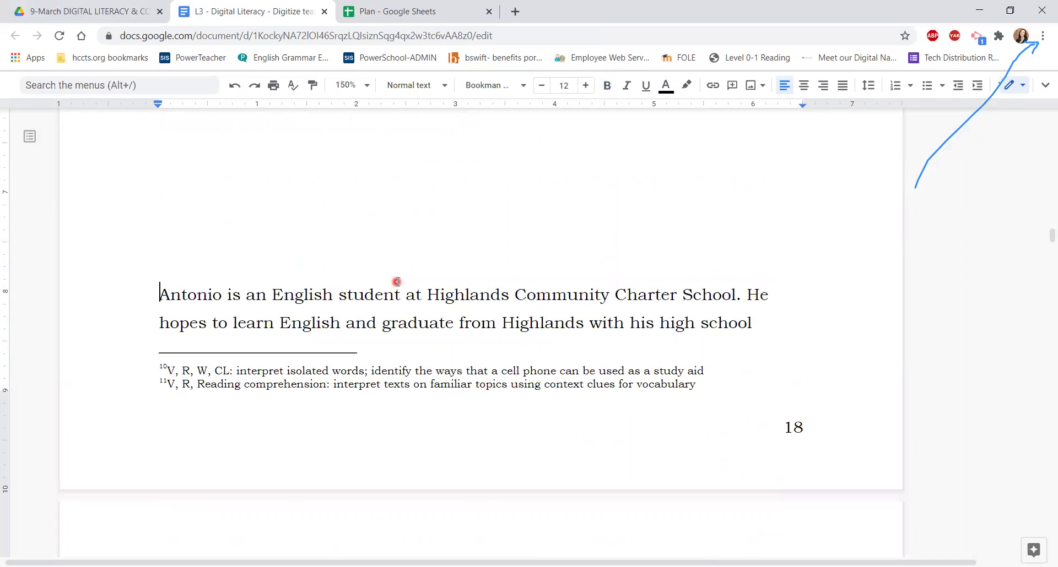
pyautogui.press('Return')
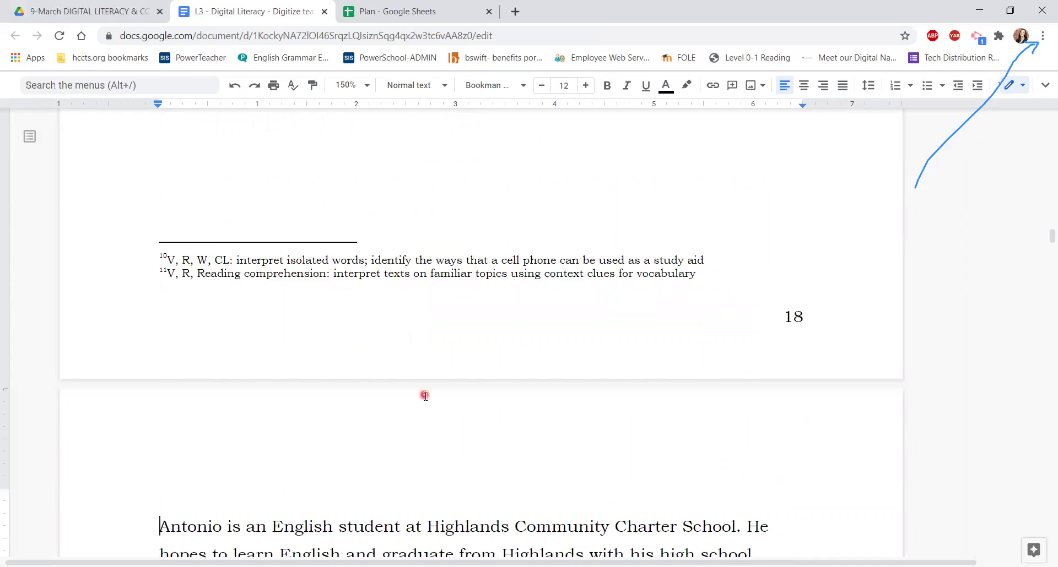
# Step: Start a Screencastify desktop recording of the Antonio passage with the microphone on, share the entire screen, and hide the sharing notice
pyautogui.scroll(-5, 424, 396)
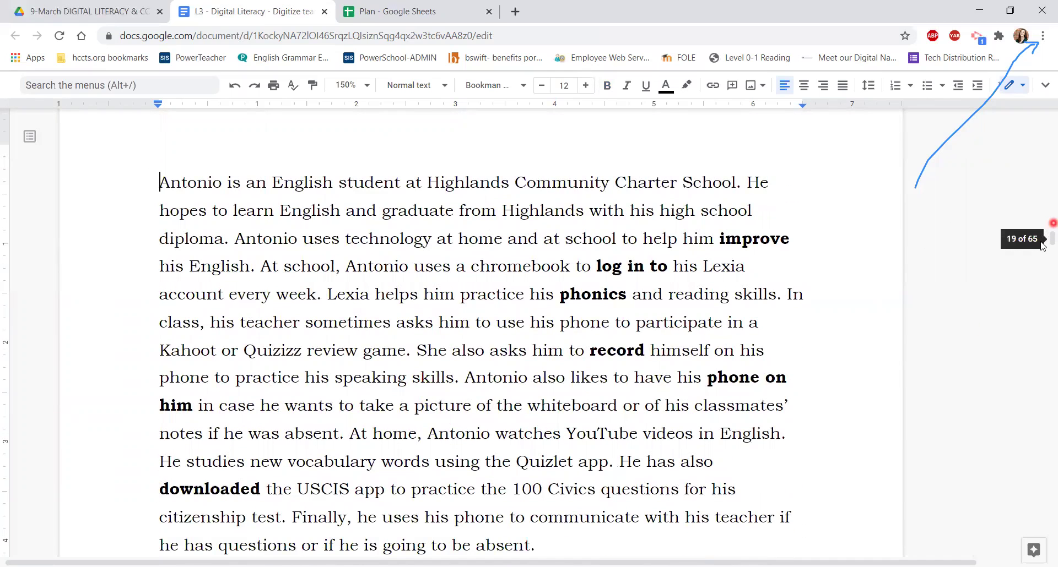
pyautogui.scroll(-1, 493, 292)
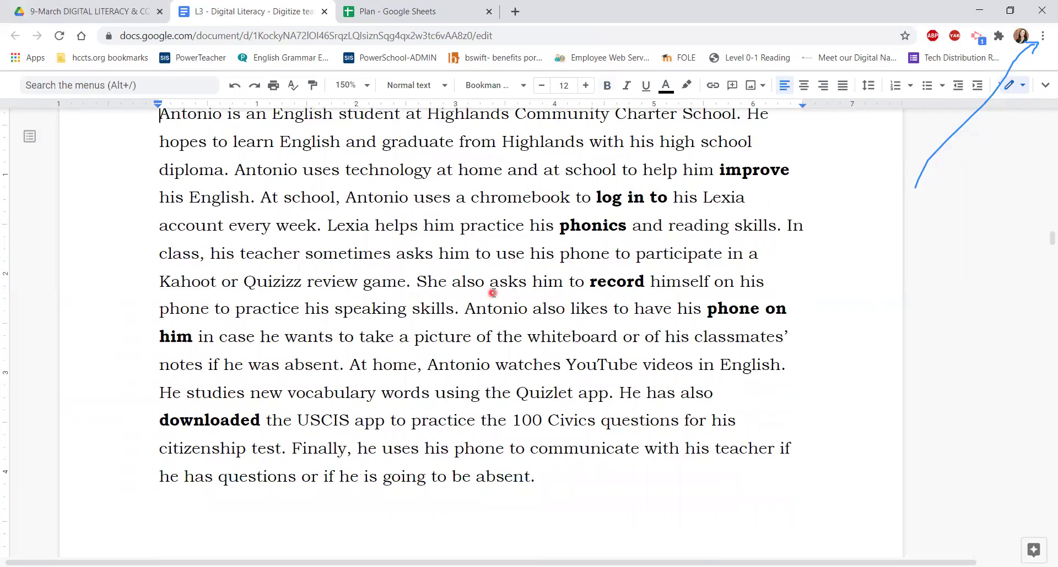
pyautogui.click(528, 540)
pyautogui.scroll(1, 534, 523)
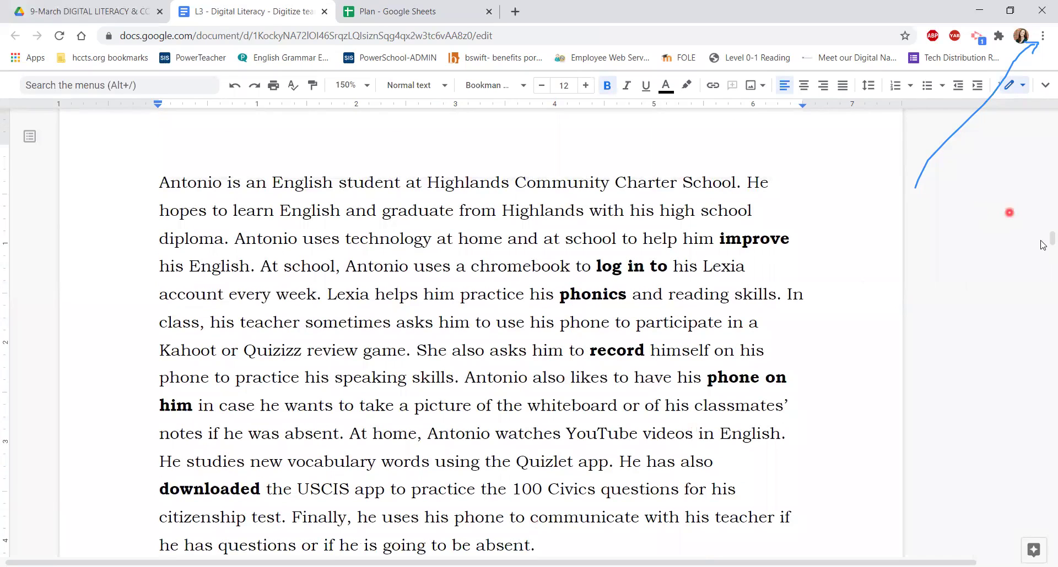
pyautogui.scroll(-1, 1043, 242)
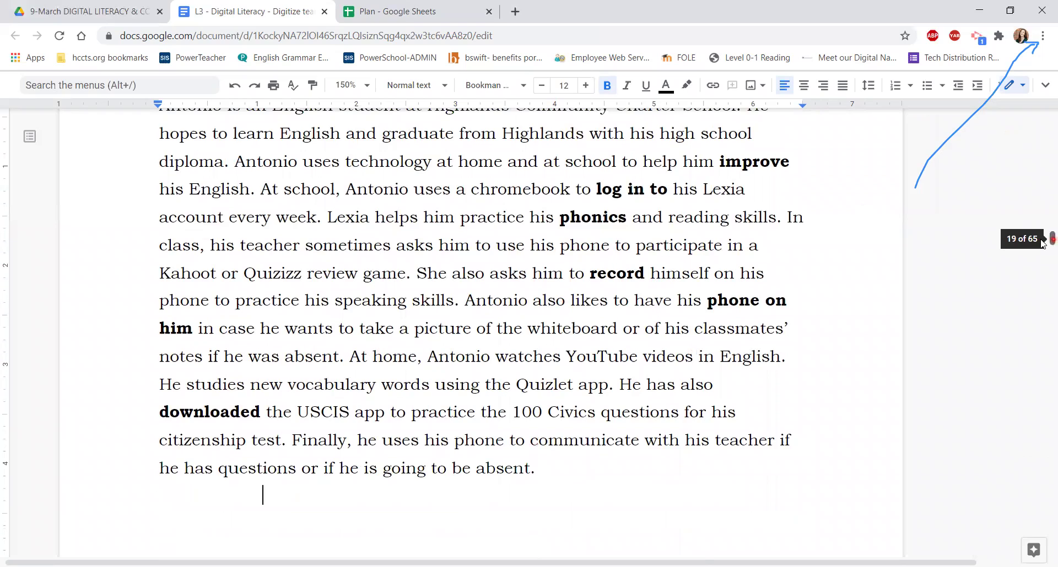
pyautogui.click(681, 282)
pyautogui.scroll(1, 681, 282)
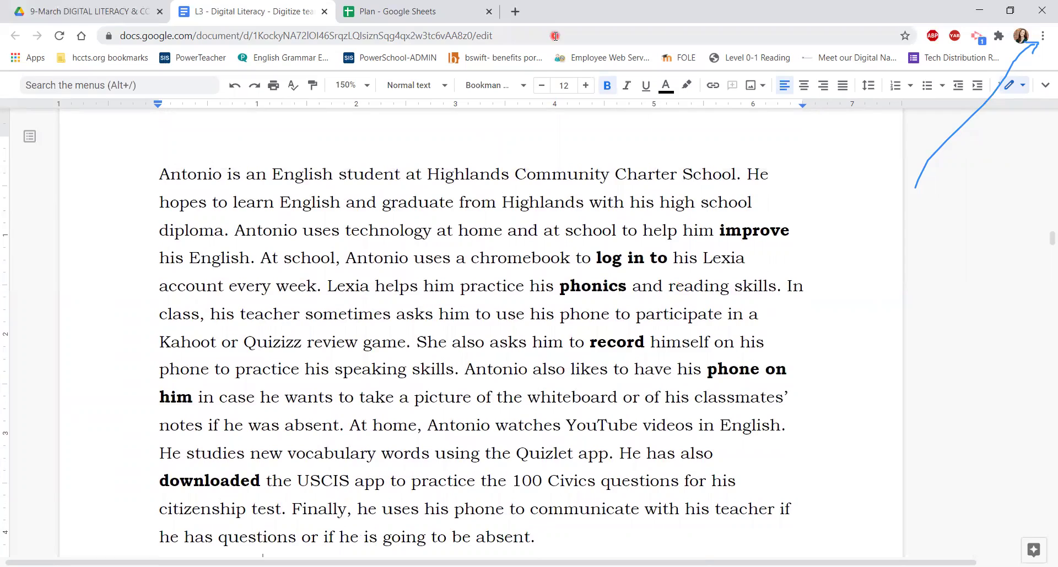
pyautogui.click(976, 38)
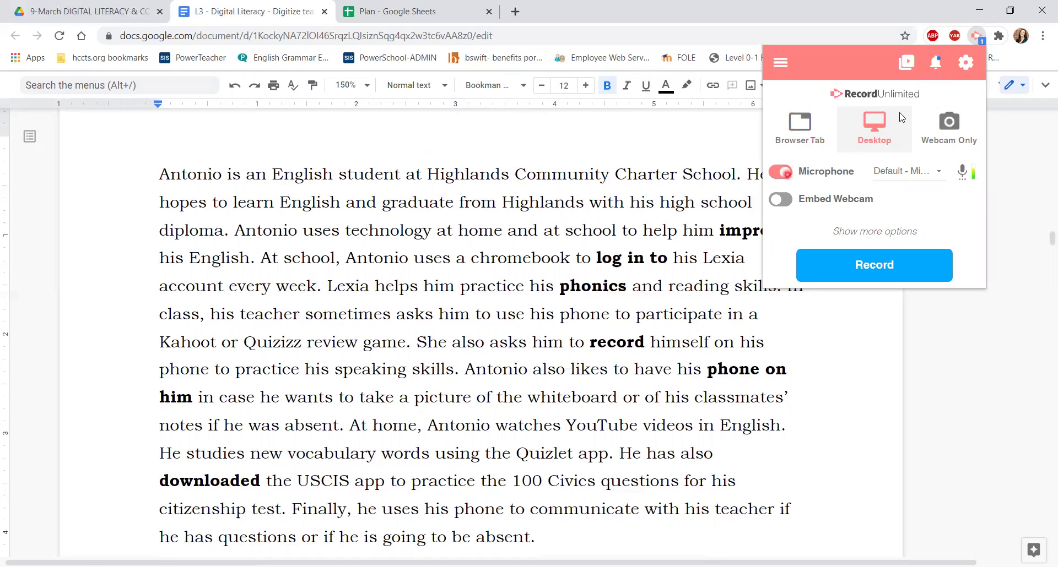
pyautogui.click(868, 267)
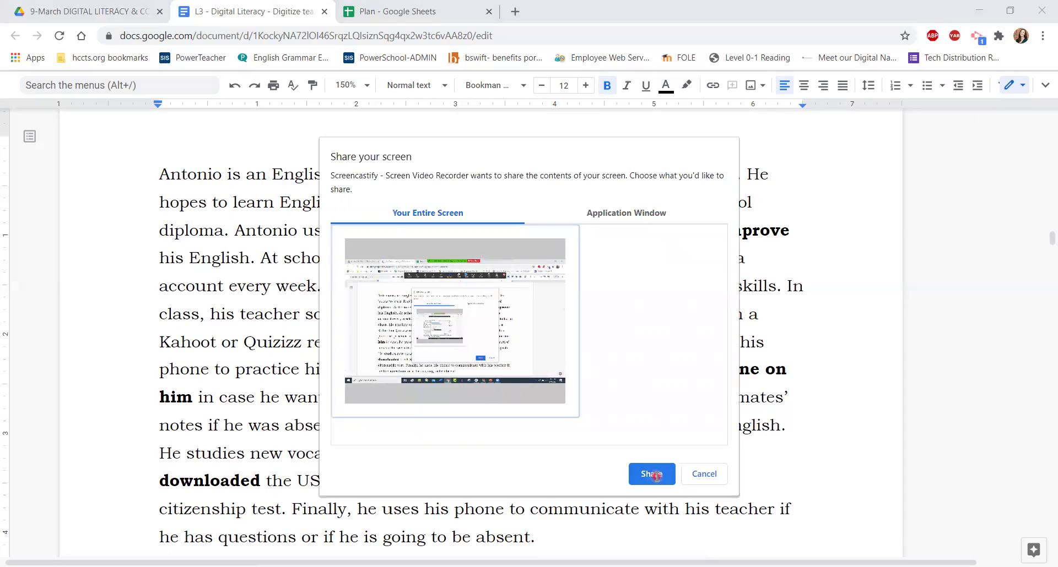
pyautogui.click(652, 475)
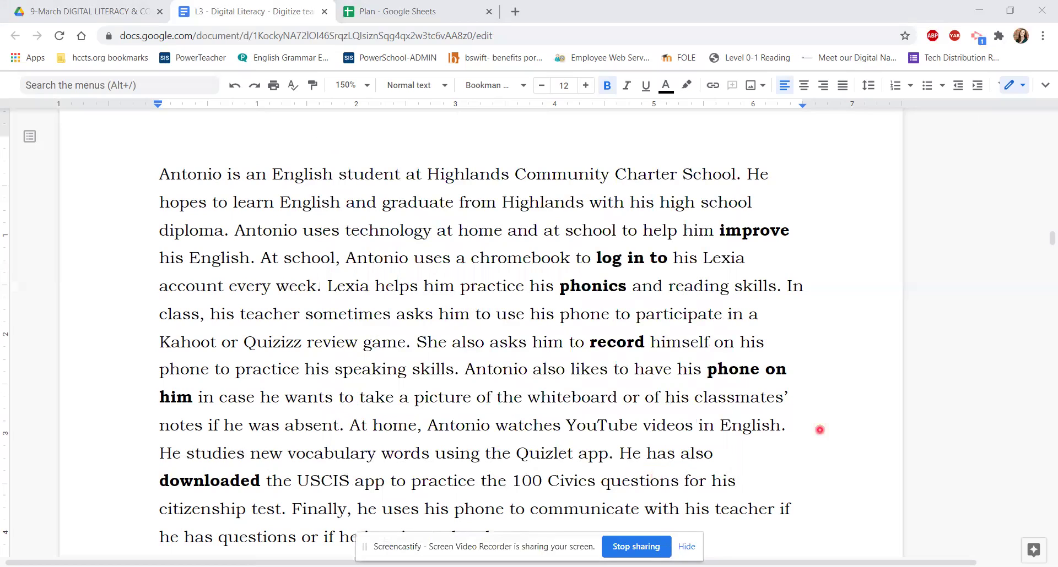
pyautogui.click(685, 547)
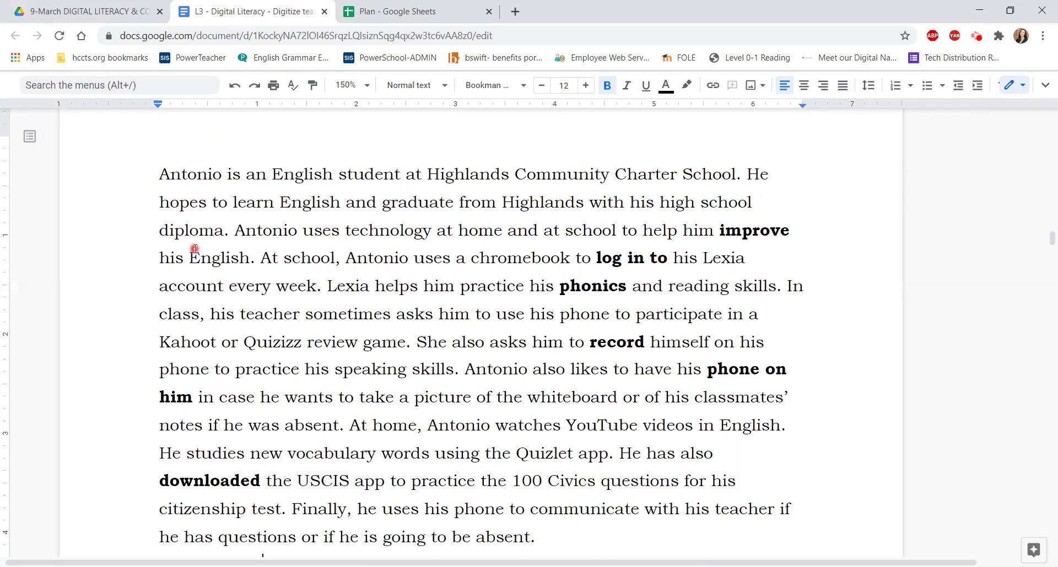
# Step: Stop the desktop recording and open the finished video in the Screencastify editor
pyautogui.click(976, 37)
pyautogui.click(976, 38)
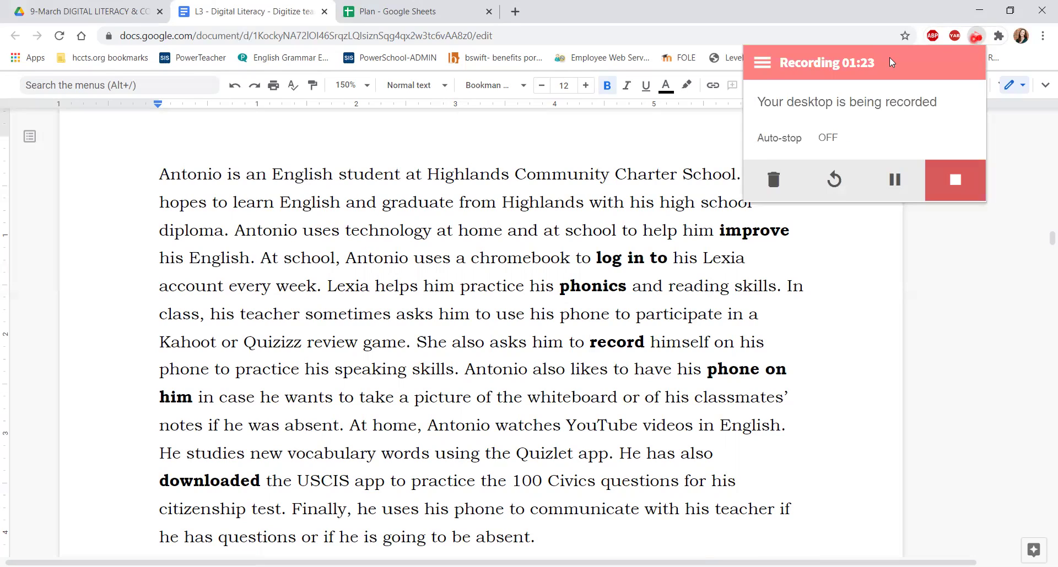
pyautogui.click(949, 185)
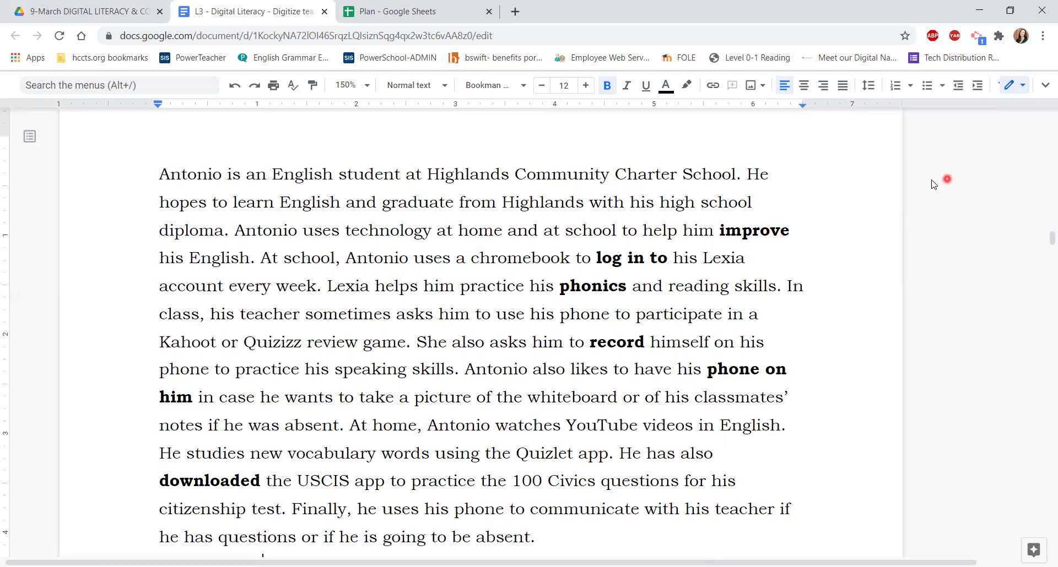
pyautogui.click(516, 200)
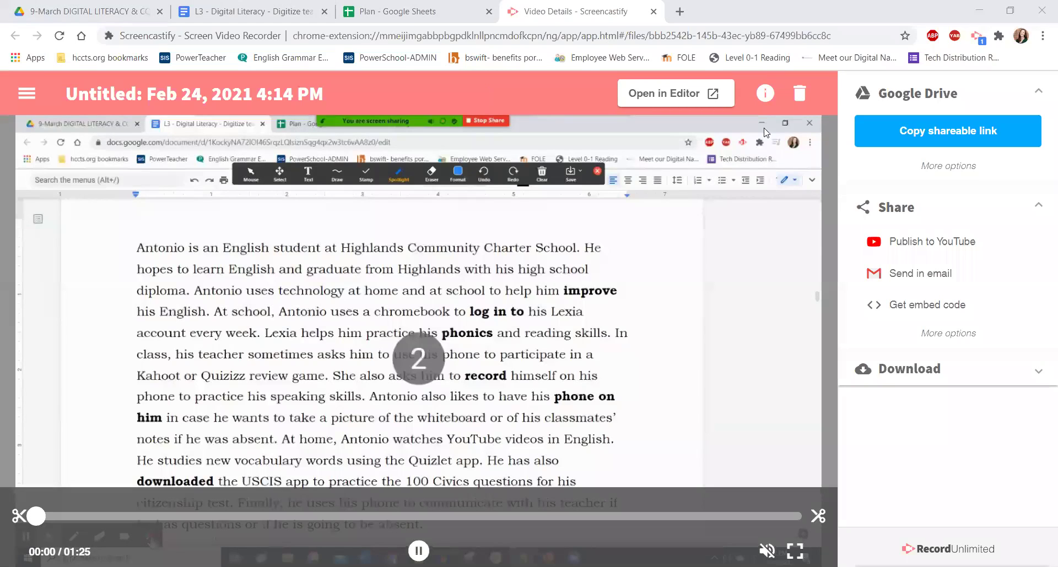
pyautogui.click(656, 104)
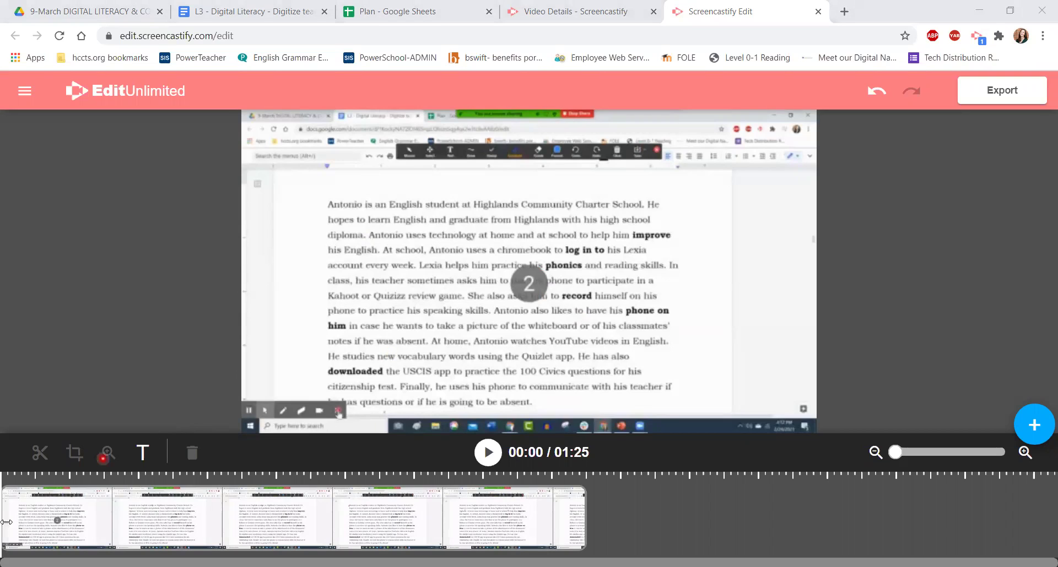
# Step: Crop the recorded clip to a rectangle around the Antonio passage, excluding the surrounding browser window and taskbar
pyautogui.moveTo(3, 528)
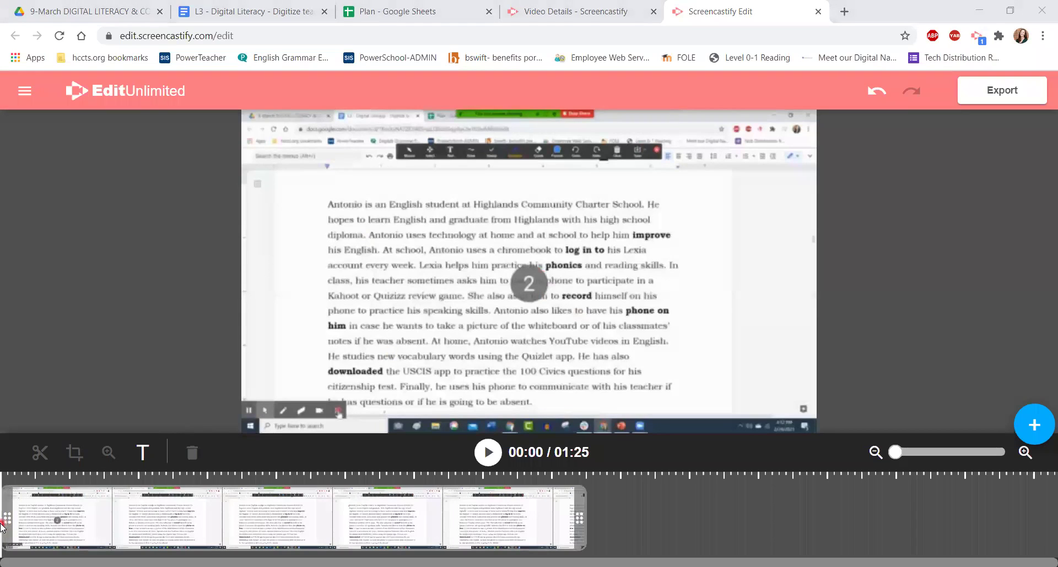
pyautogui.click(72, 467)
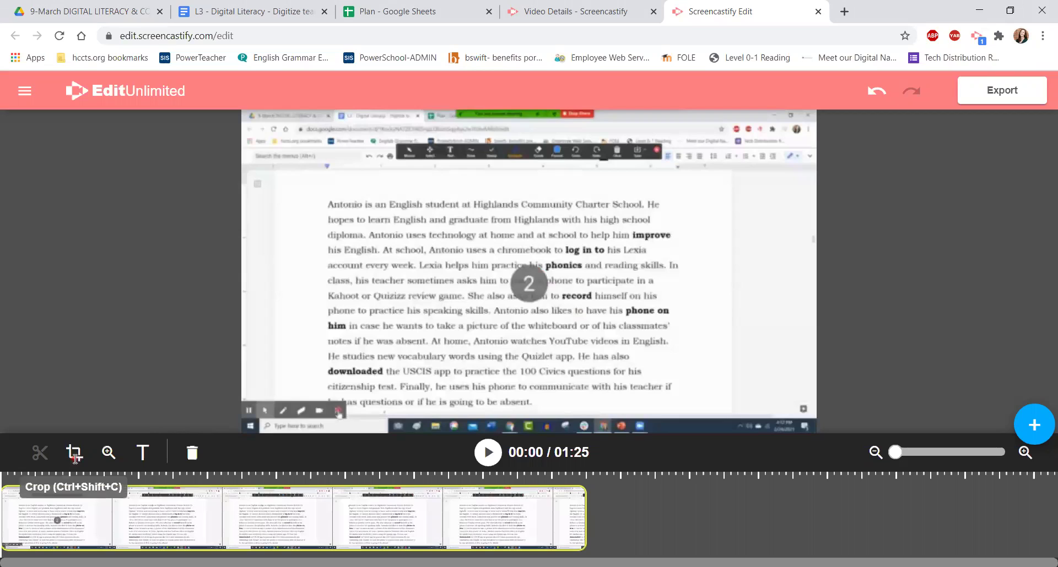
pyautogui.click(74, 453)
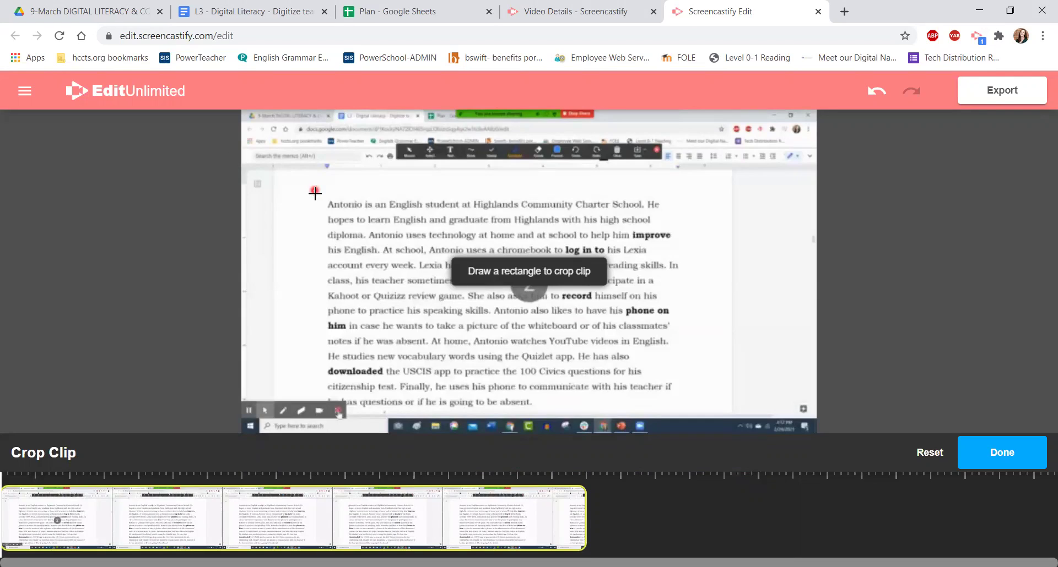
pyautogui.moveTo(315, 194); pyautogui.dragTo(351, 239)
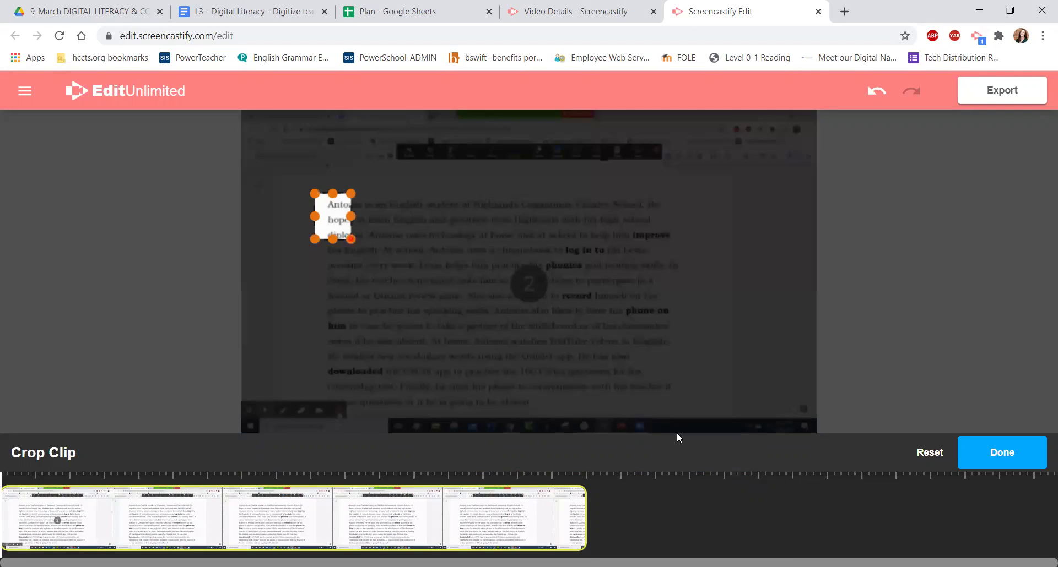
pyautogui.moveTo(695, 418); pyautogui.dragTo(684, 413)
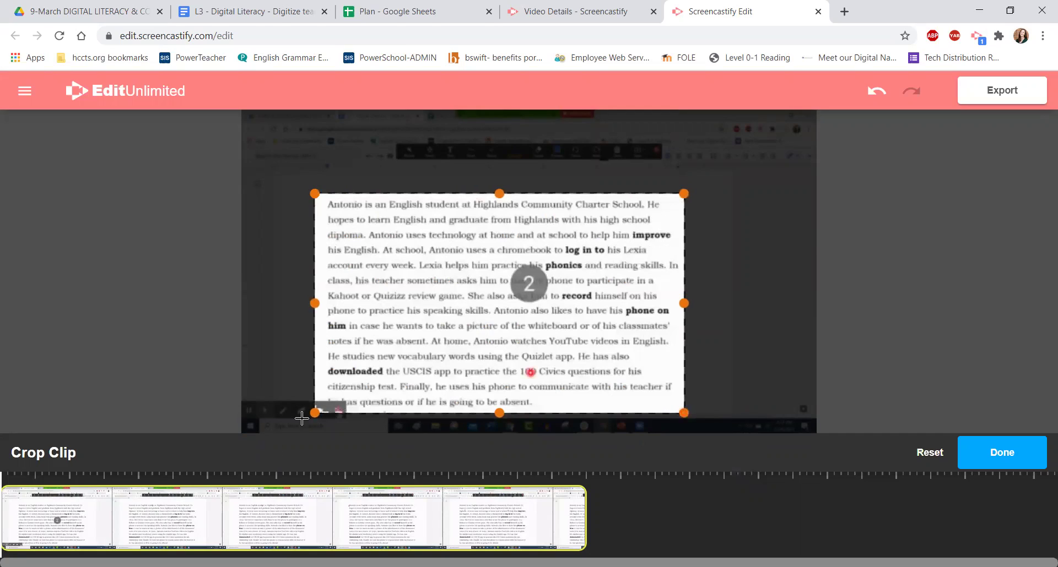
pyautogui.click(1002, 454)
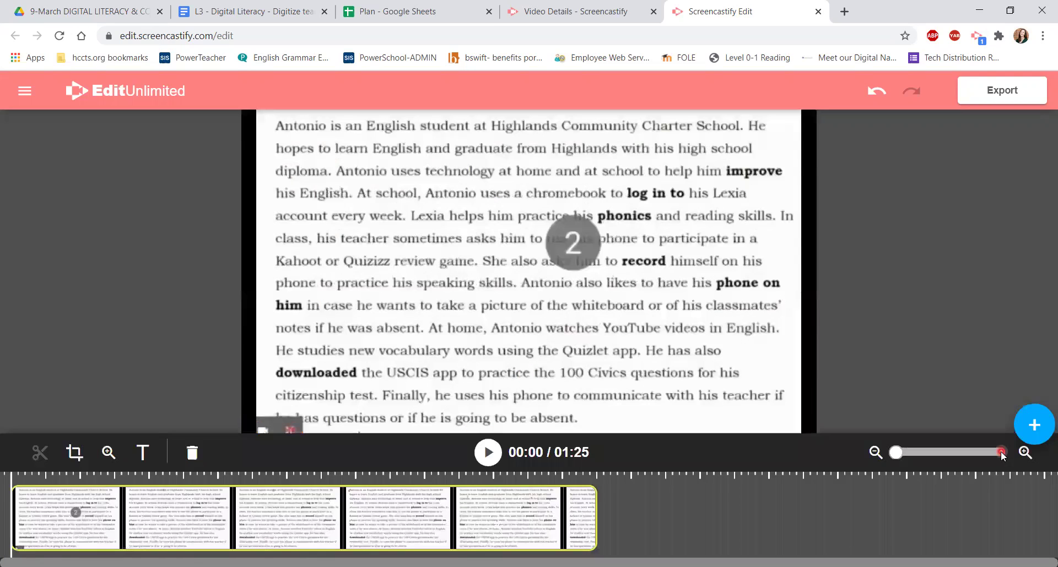
pyautogui.click(547, 369)
pyautogui.click(334, 363)
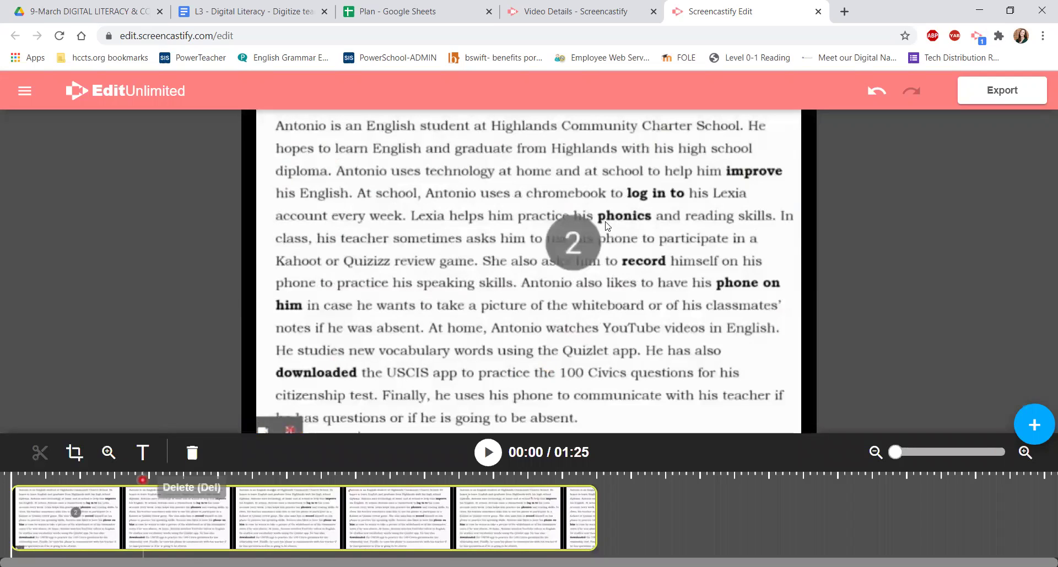
pyautogui.click(560, 237)
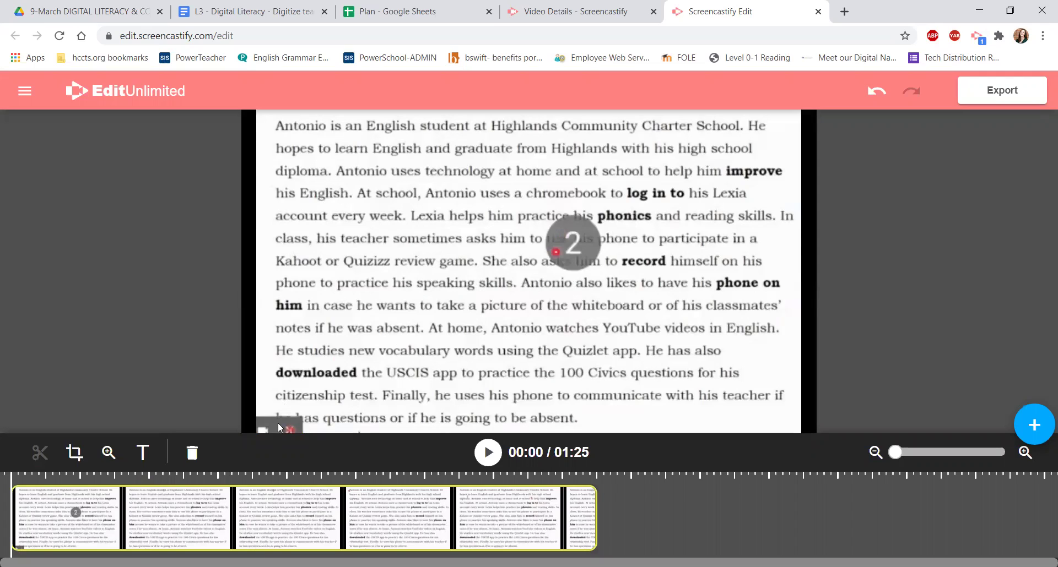
pyautogui.click(293, 417)
# Step: Split the clip at 00:01, delete the short opening segment with the countdown, and leave the remaining clip deselected
pyautogui.click(20, 518)
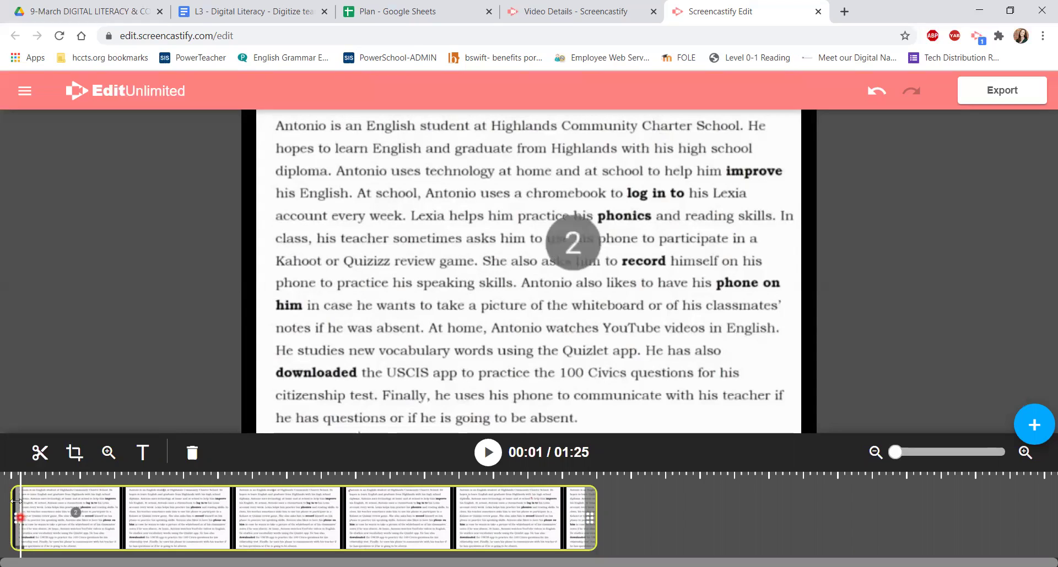
pyautogui.click(35, 460)
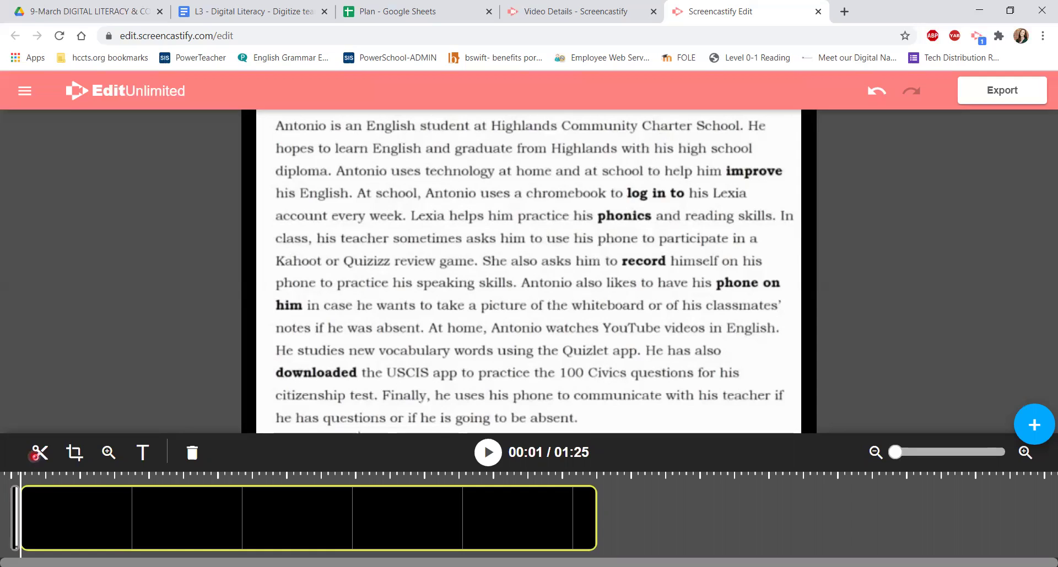
pyautogui.click(13, 542)
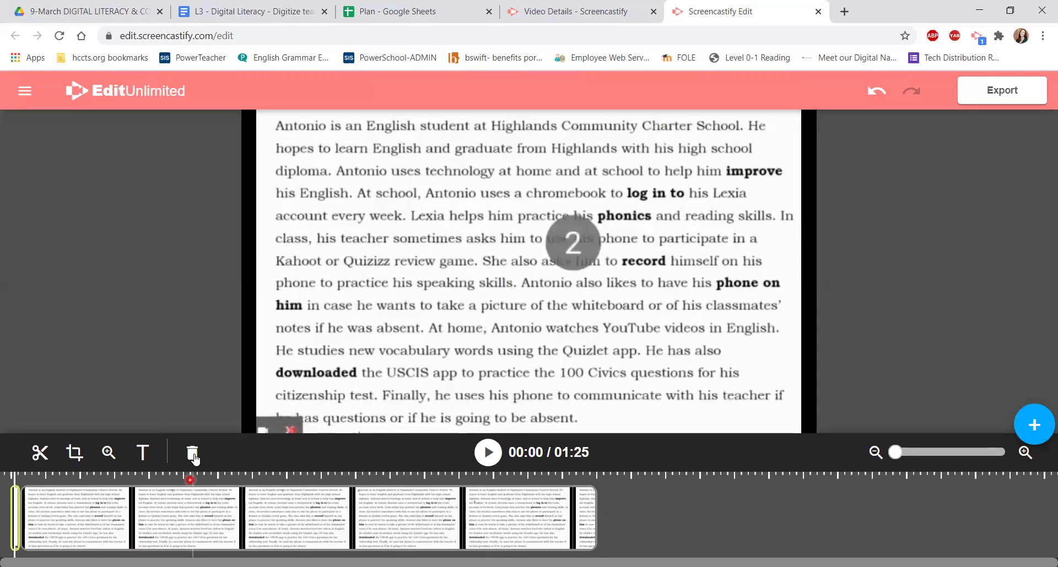
pyautogui.click(193, 453)
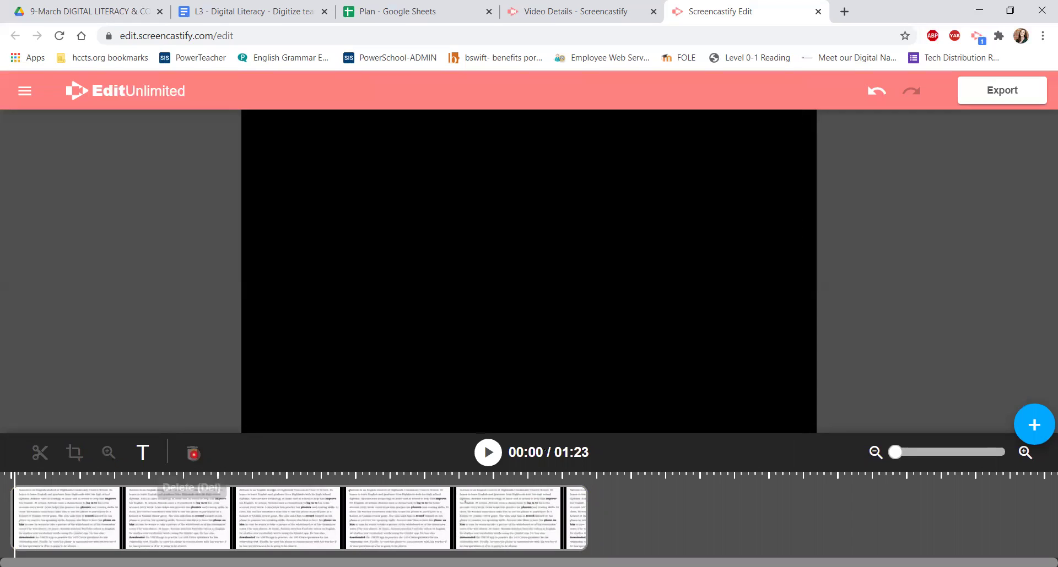
pyautogui.click(635, 551)
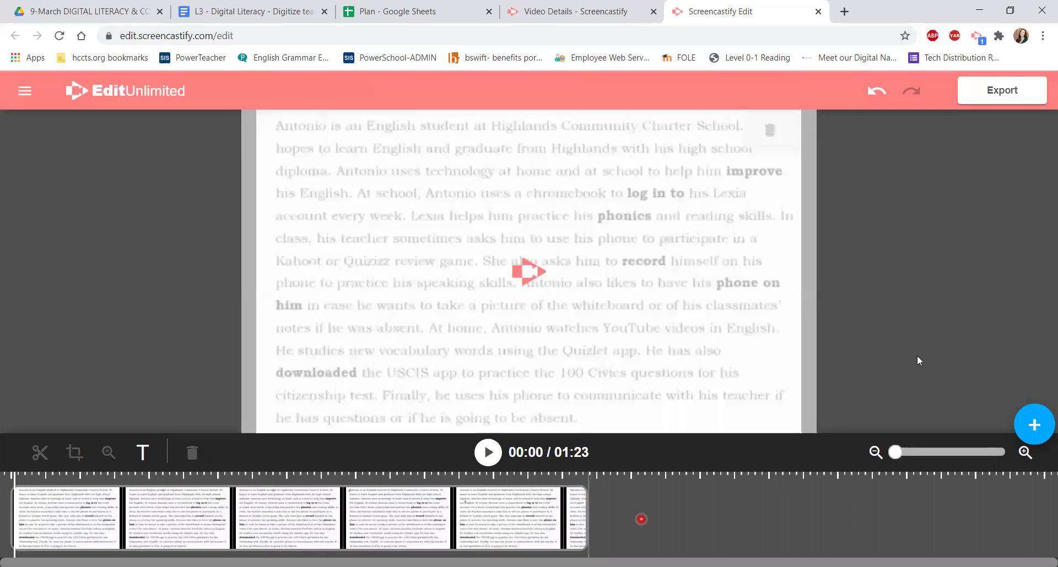
pyautogui.click(916, 355)
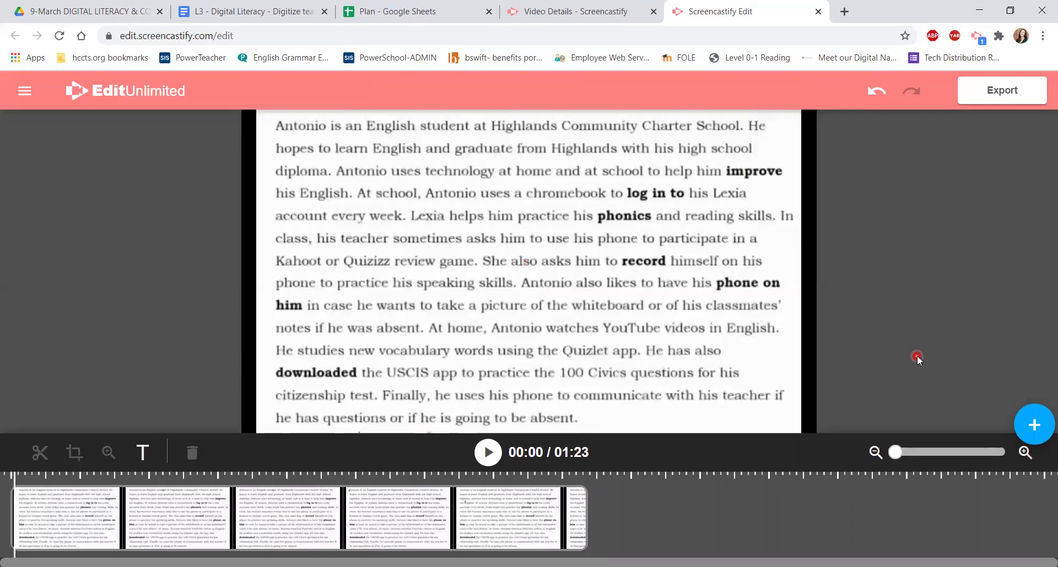